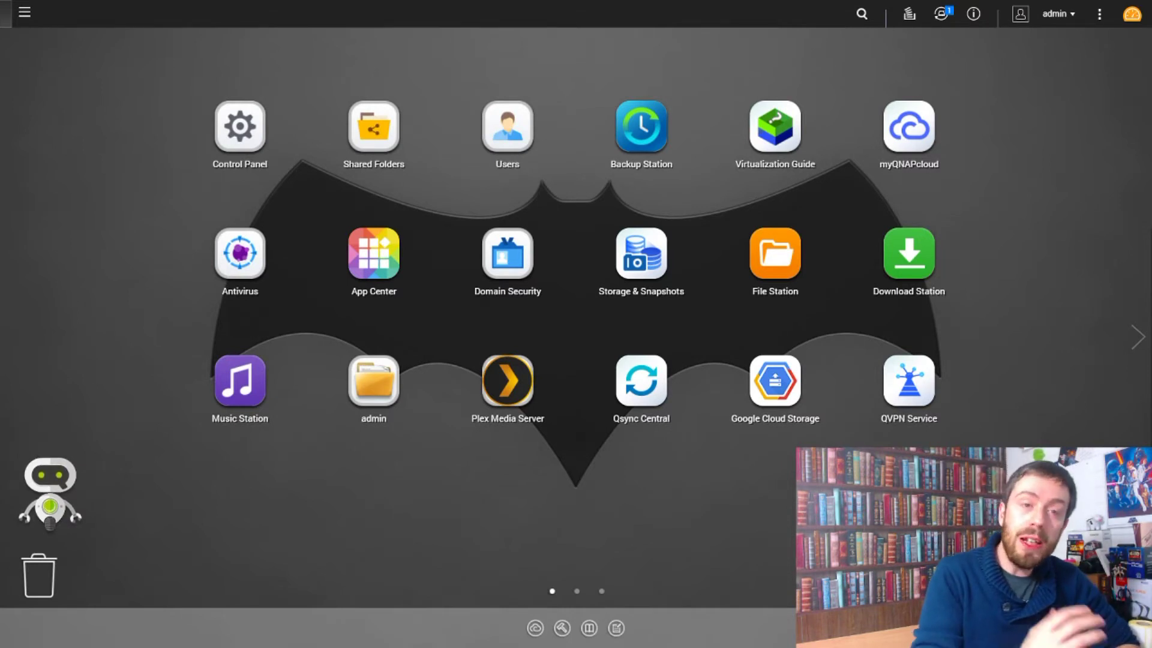
# Flip between the two desktop pages, then launch App Center from the first page.
pyautogui.click(1137, 337)
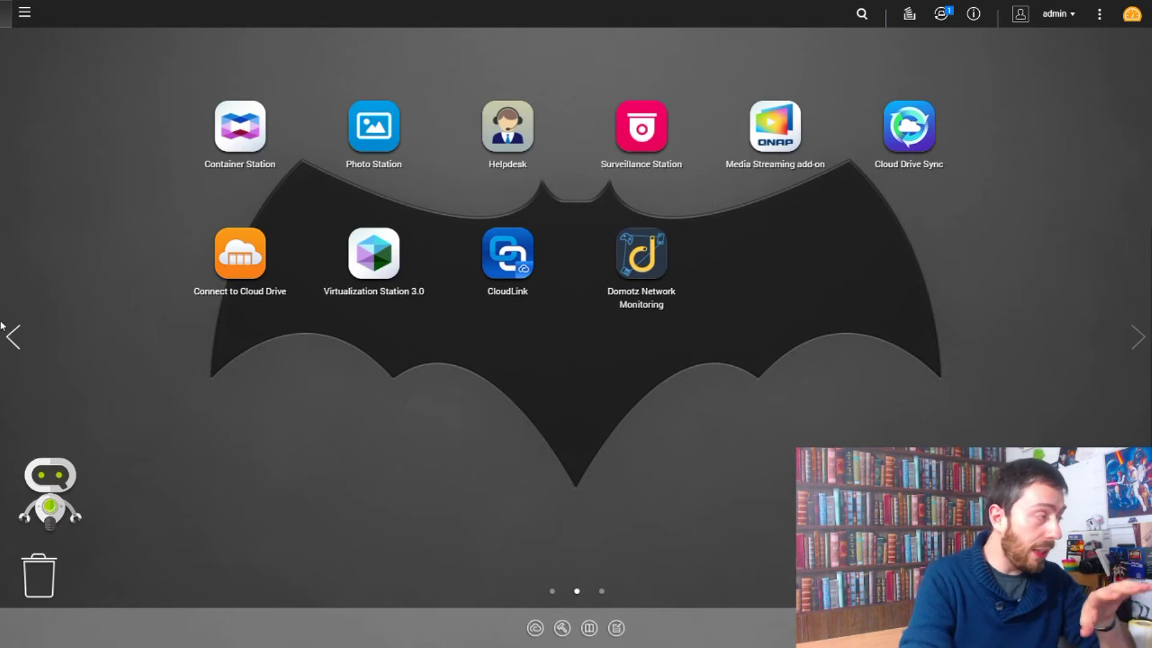
pyautogui.click(13, 336)
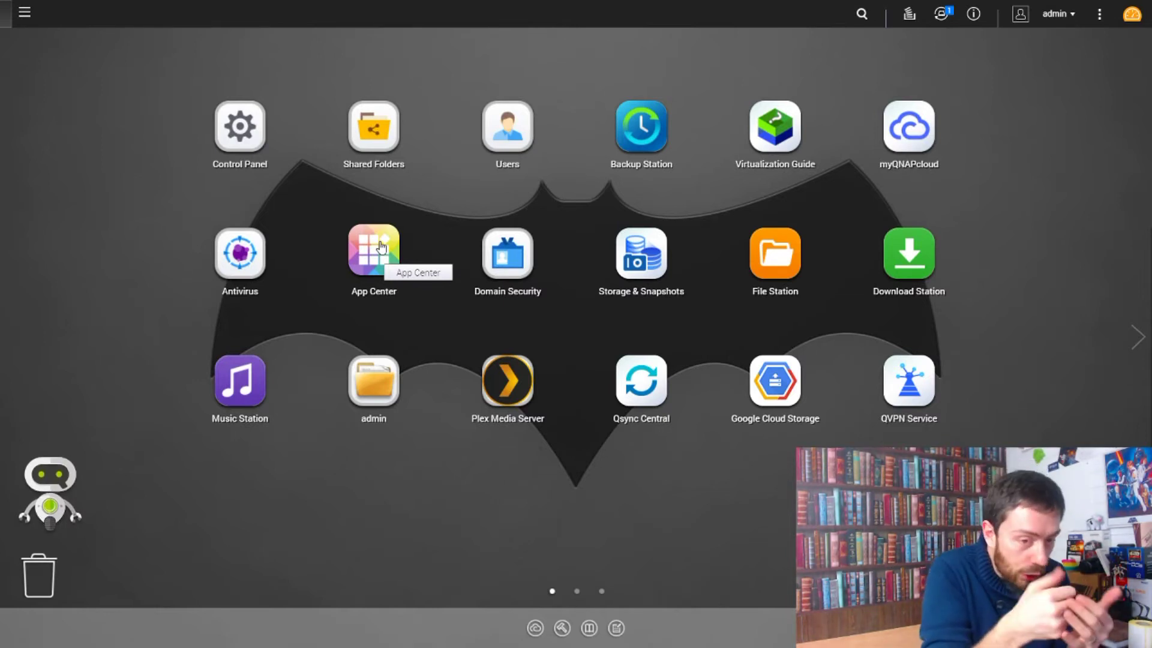
pyautogui.click(380, 242)
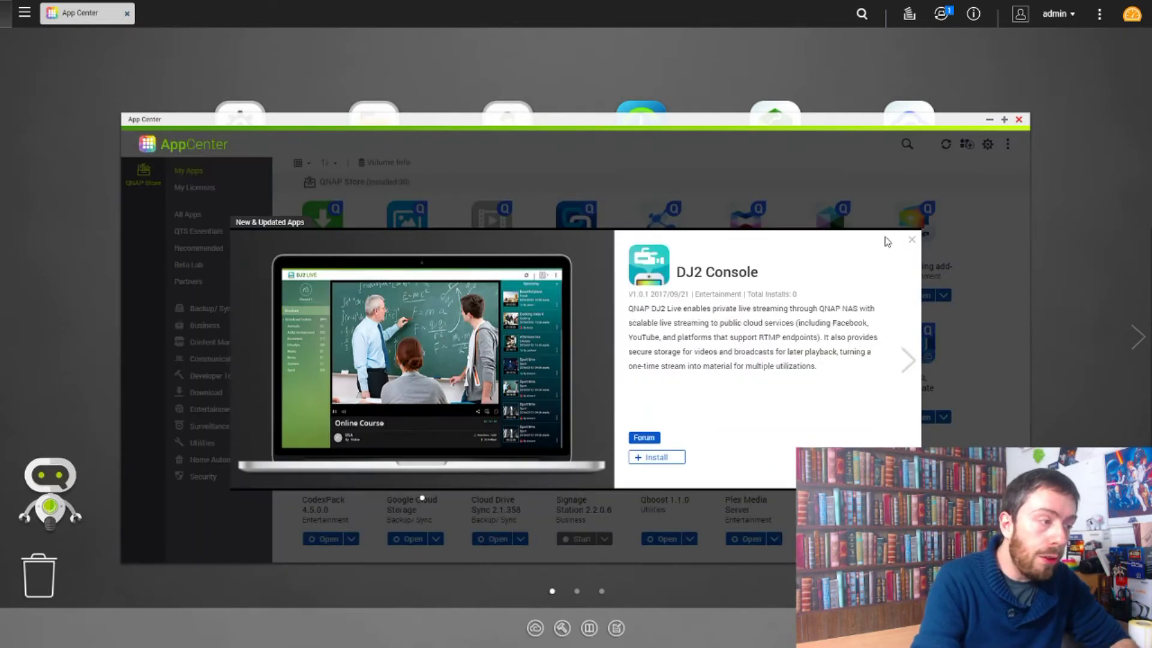
# Dismiss the beta apps notice and browse the QNAP Store's All Apps catalogue.
pyautogui.click(887, 239)
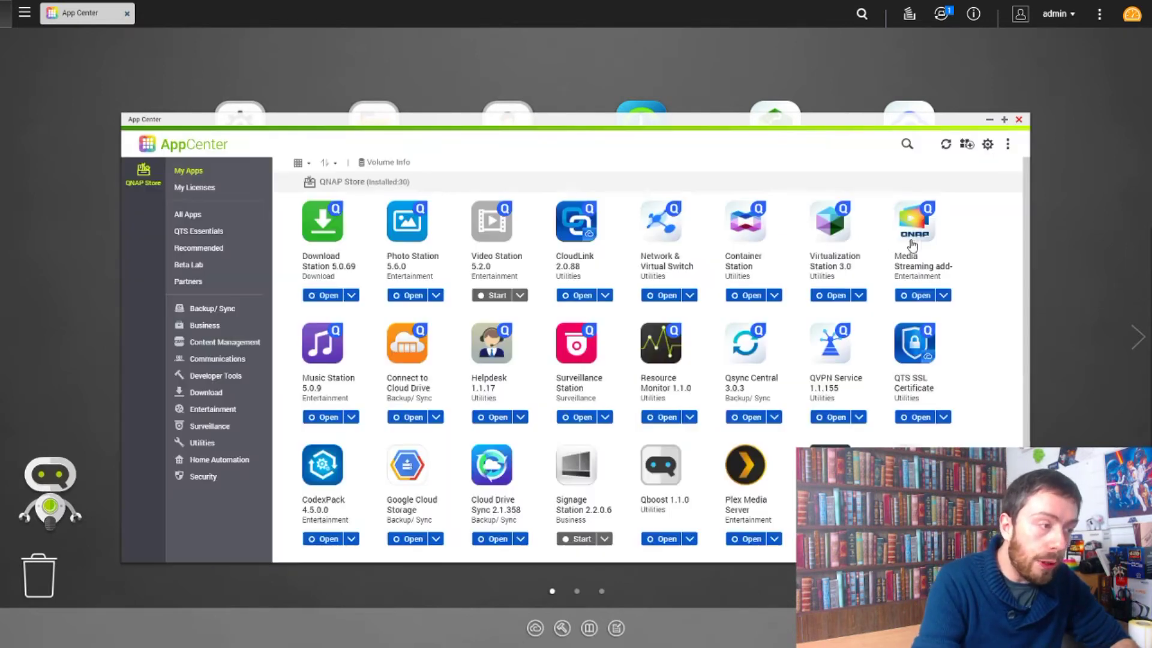
pyautogui.scroll(-2, 913, 250)
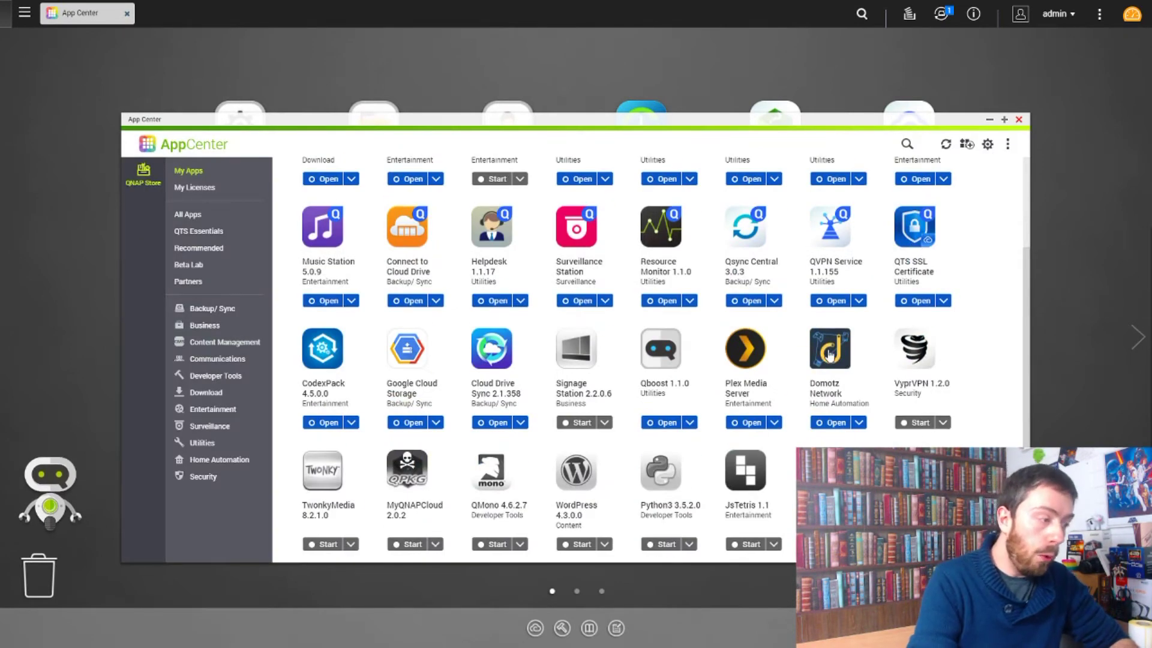
pyautogui.click(188, 214)
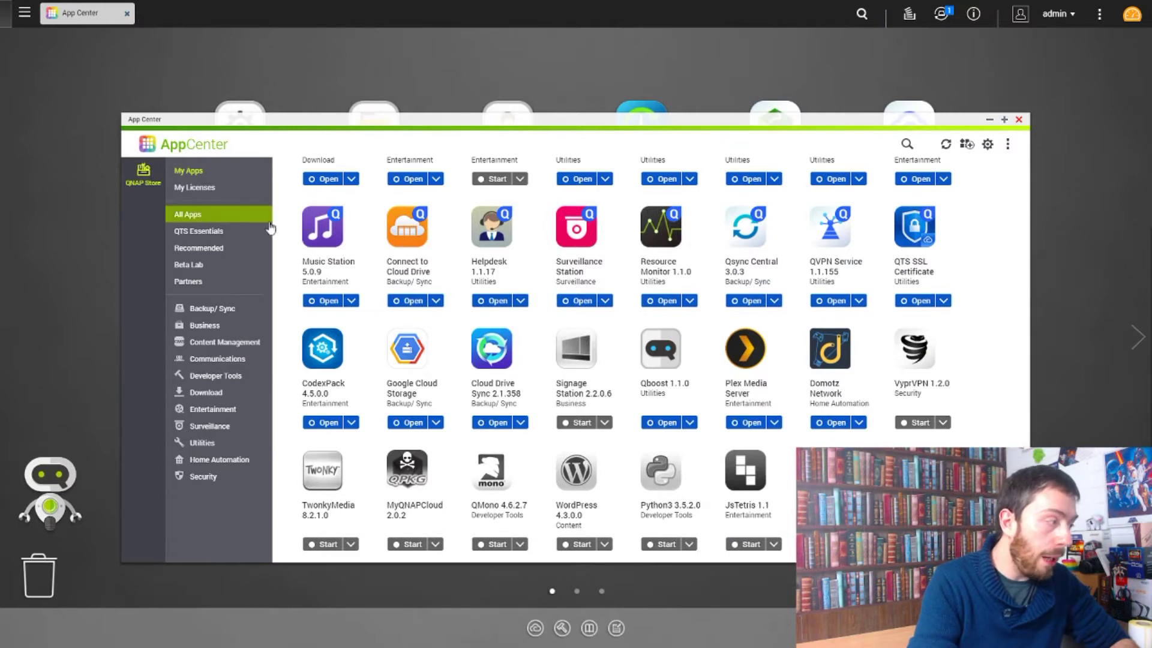
pyautogui.scroll(-3, 593, 290)
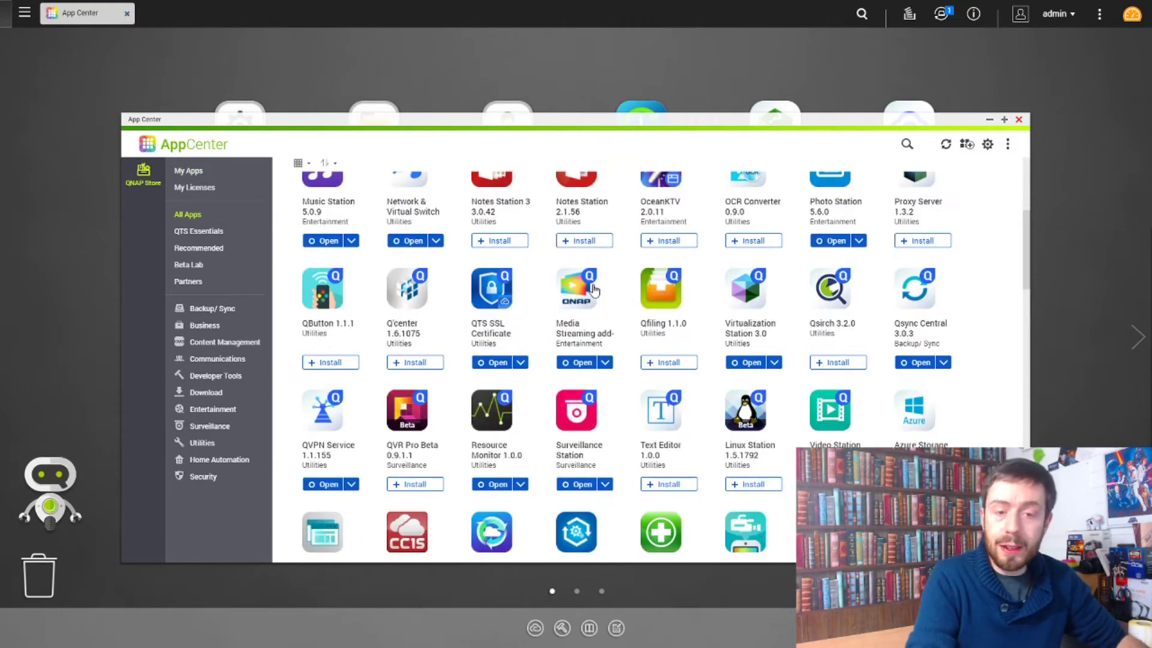
pyautogui.scroll(-10, 570, 292)
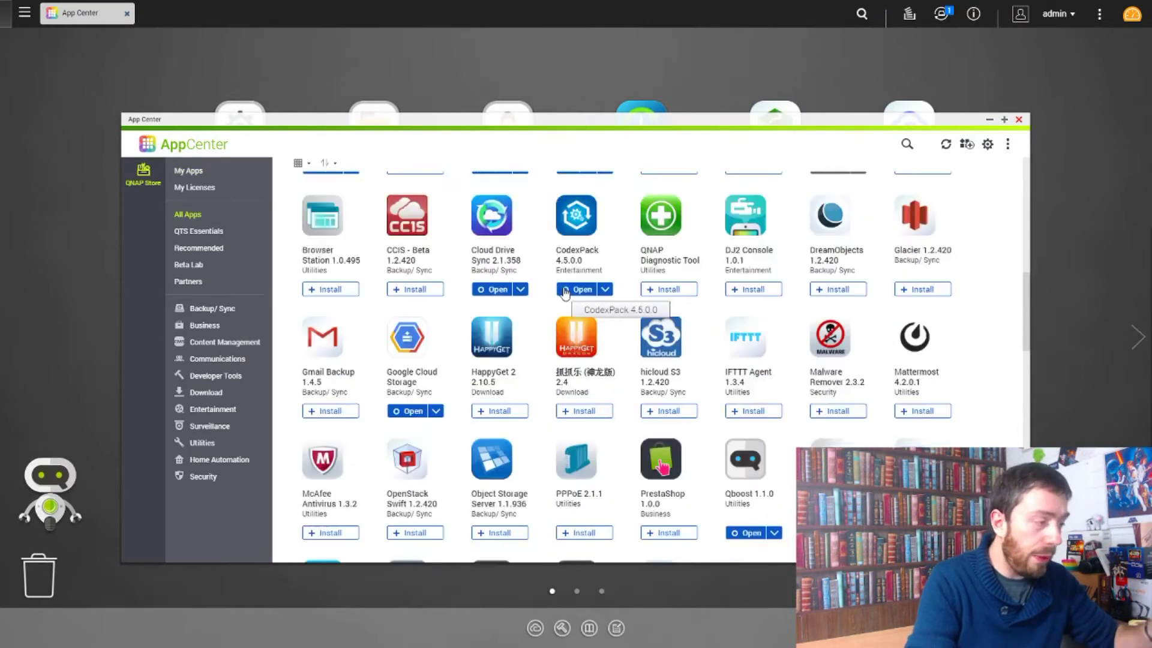
pyautogui.scroll(-5, 564, 293)
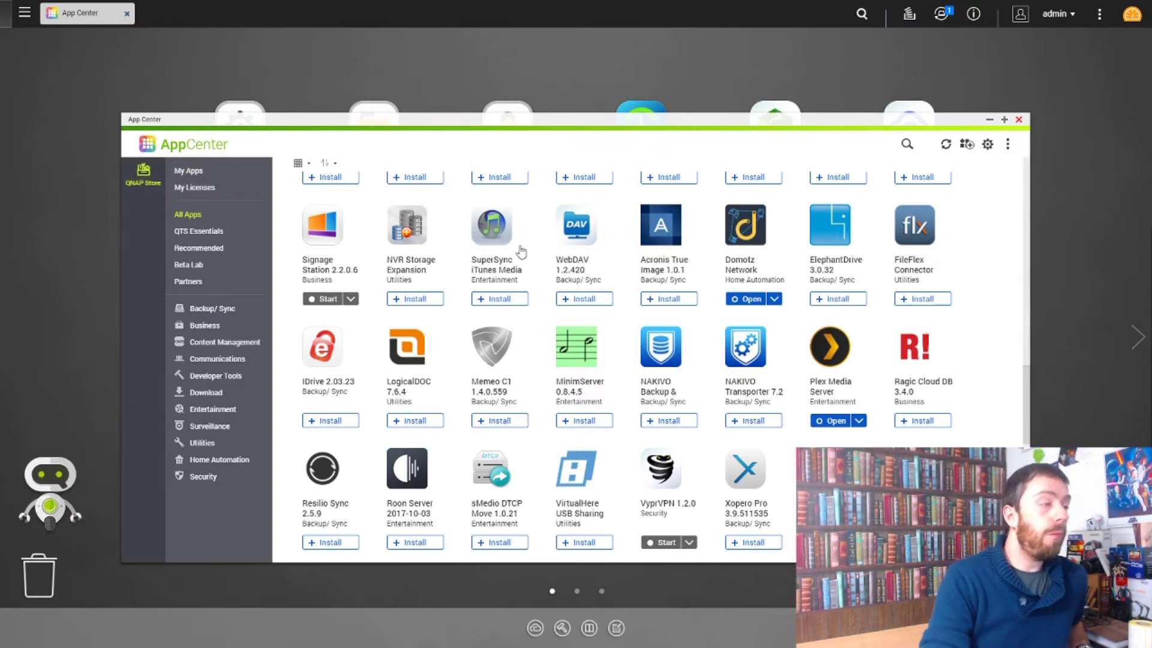
pyautogui.scroll(-15, 521, 252)
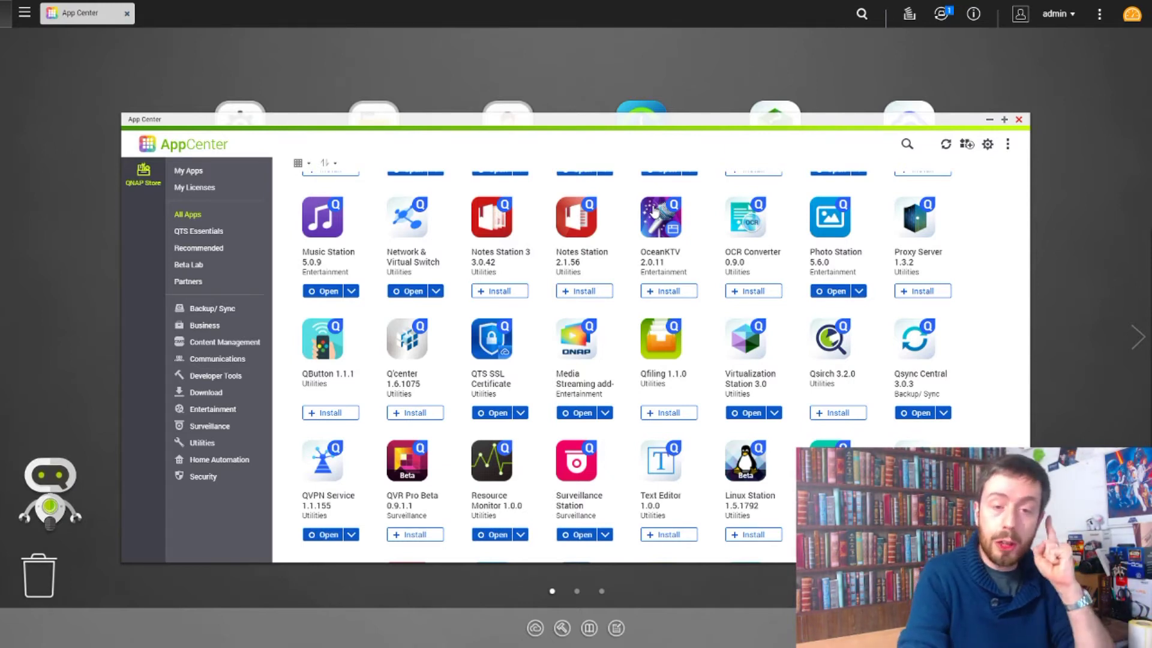
# Return to the top of the app grid and close App Center.
pyautogui.scroll(4, 654, 214)
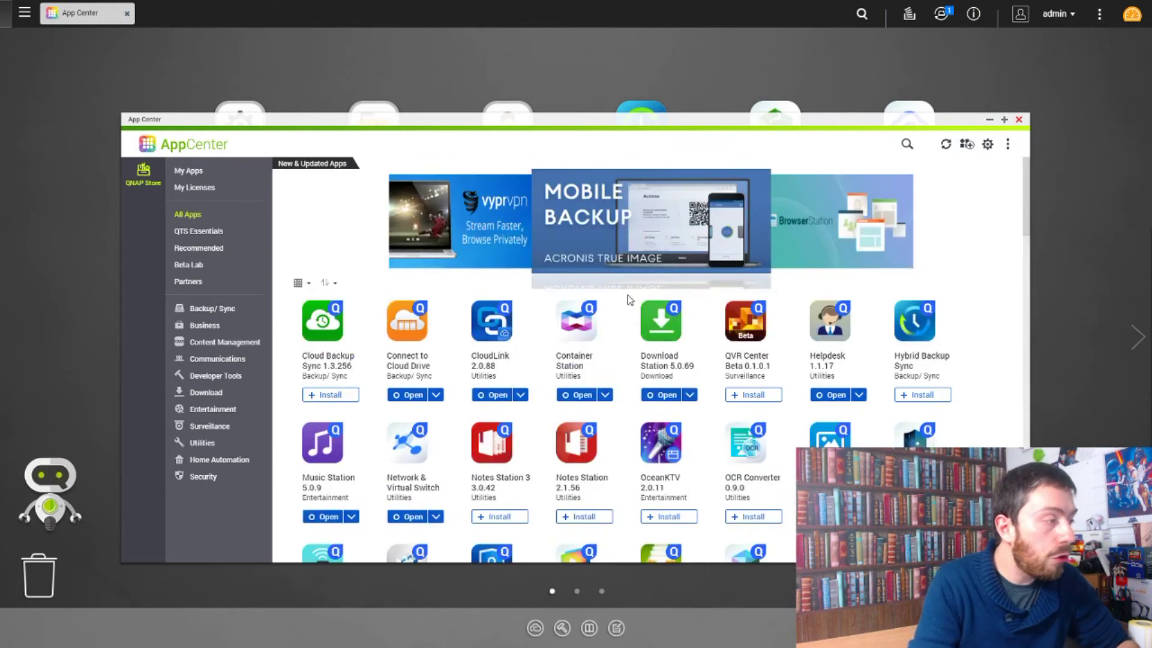
pyautogui.click(1019, 119)
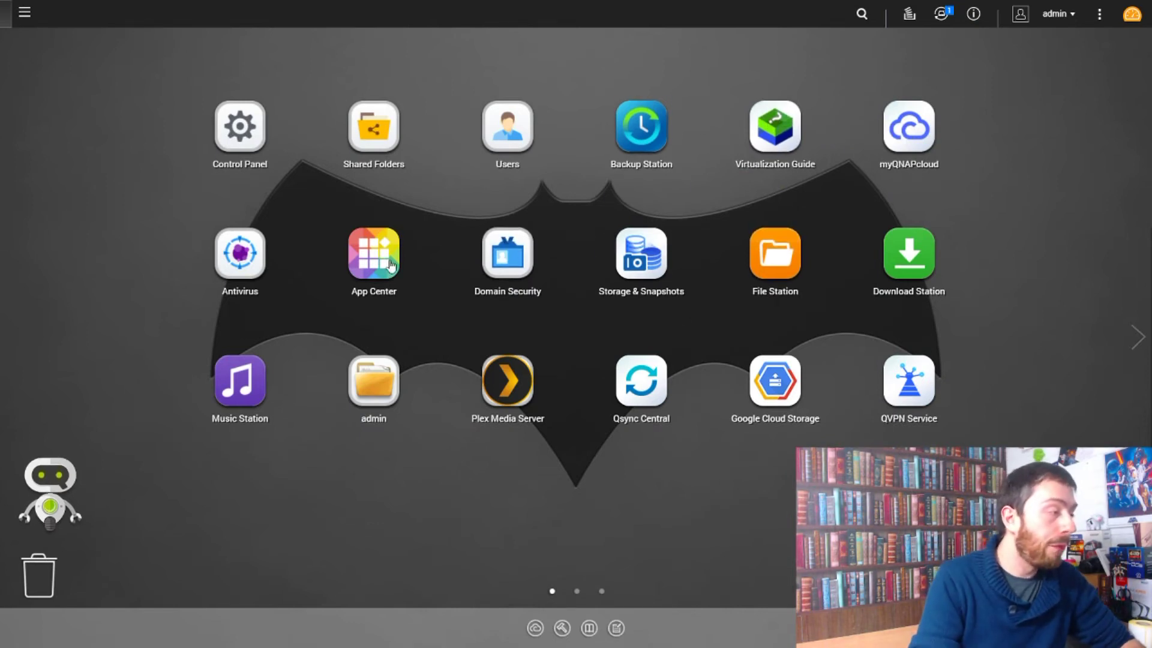
# Relaunch App Center and bring up its Settings dialog.
pyautogui.click(371, 257)
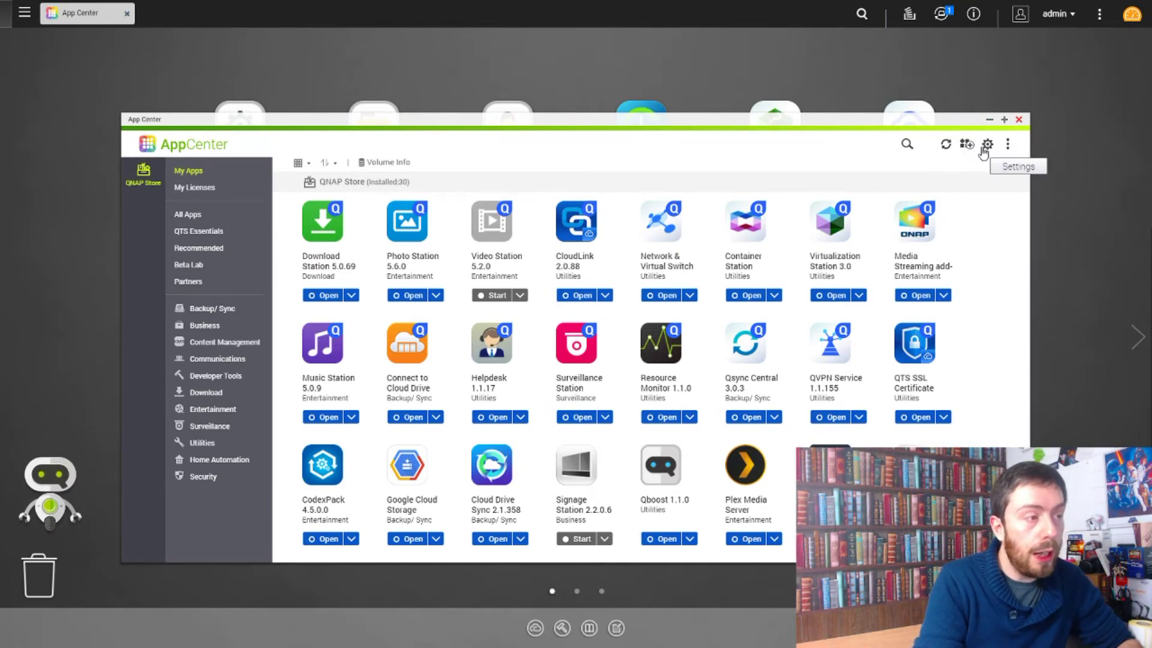
pyautogui.click(987, 147)
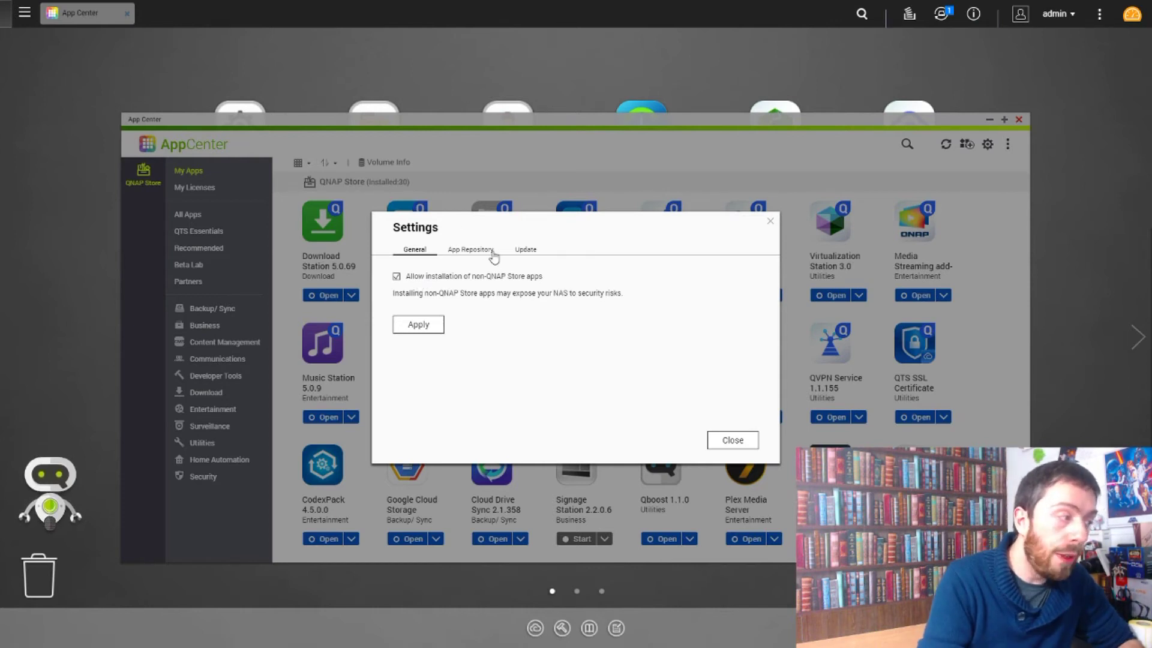
# Begin adding a new third-party source under App Repository, ready to enter its URL.
pyautogui.click(459, 253)
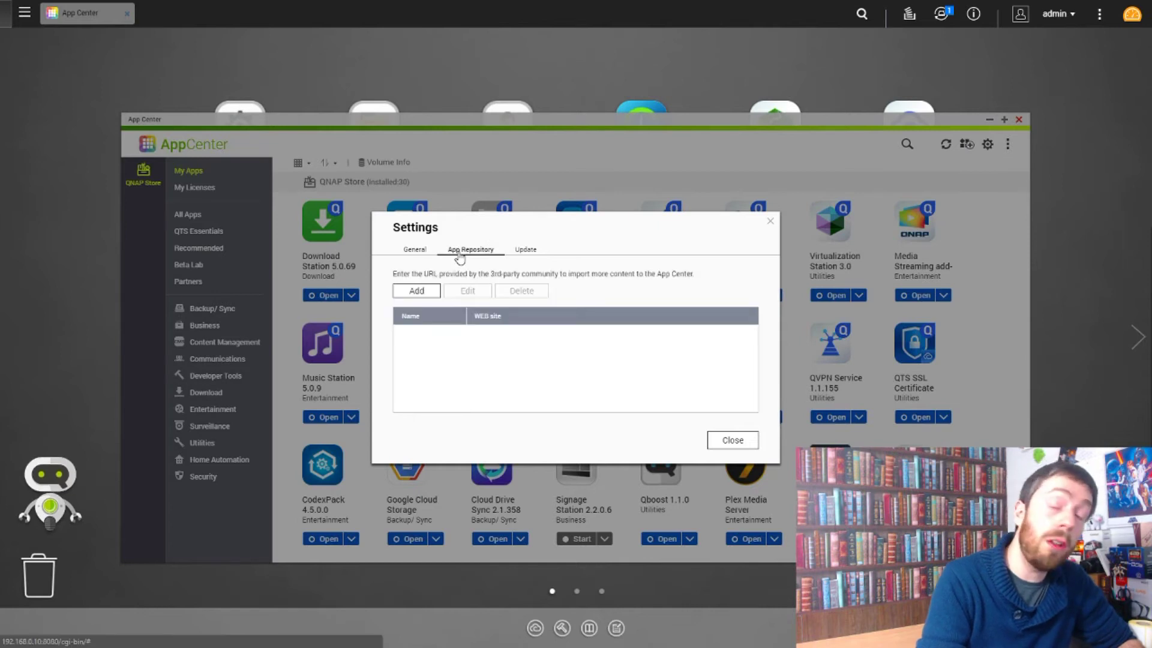
pyautogui.click(427, 292)
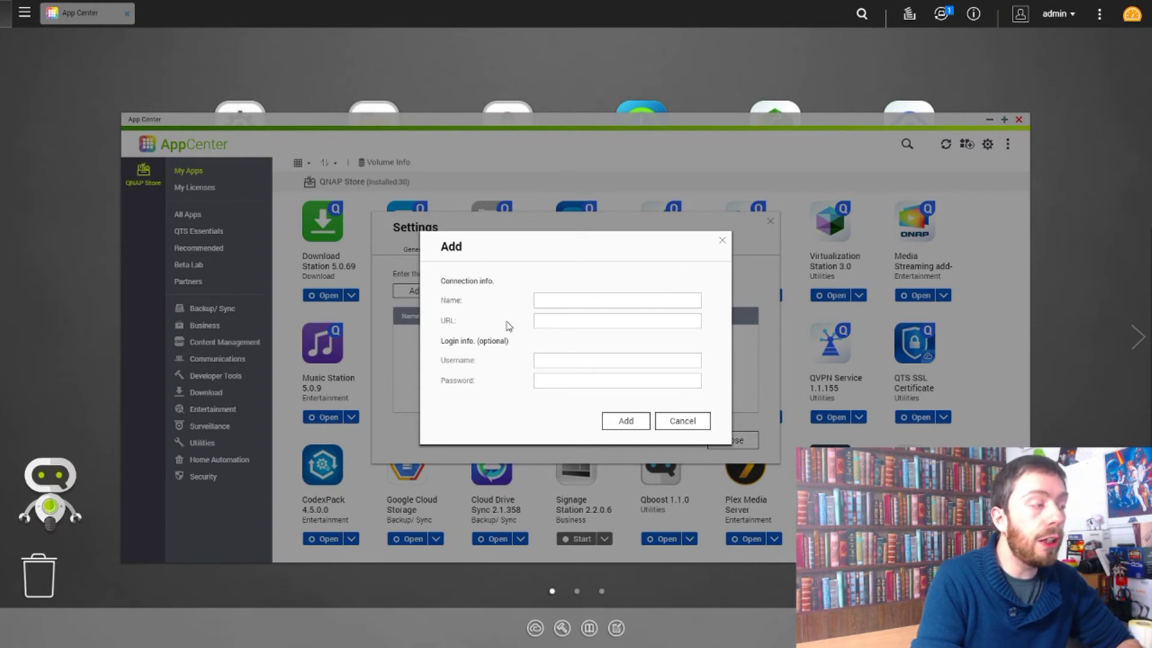
pyautogui.click(579, 318)
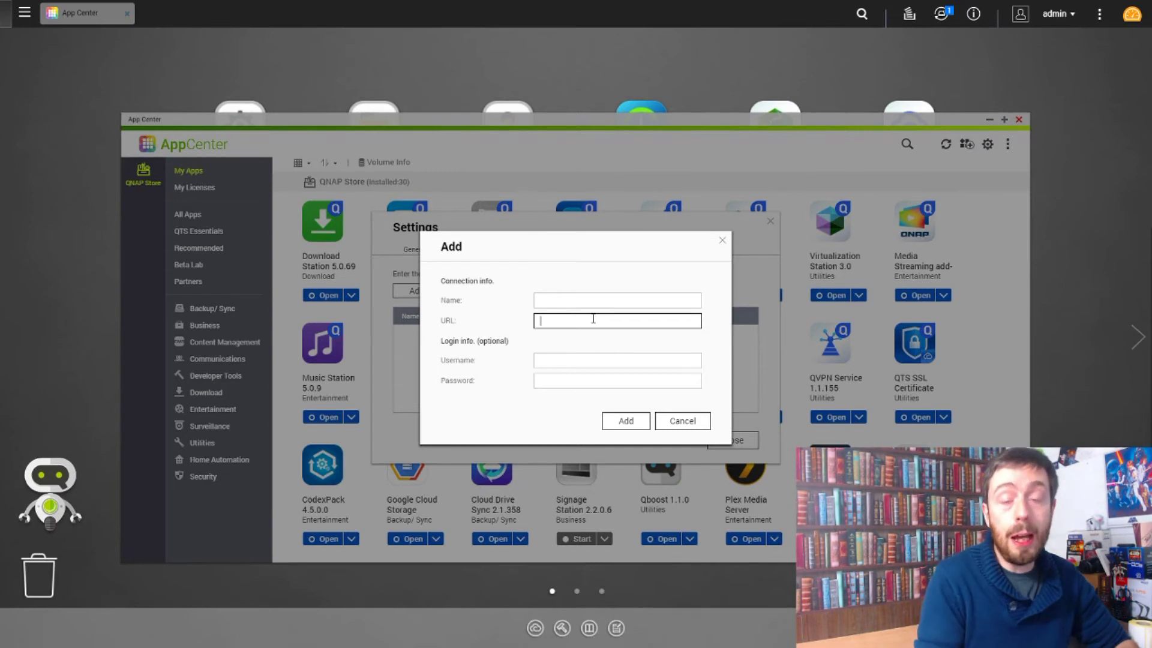
pyautogui.write('https://www.qnapclub.eu/en/repo.xml')
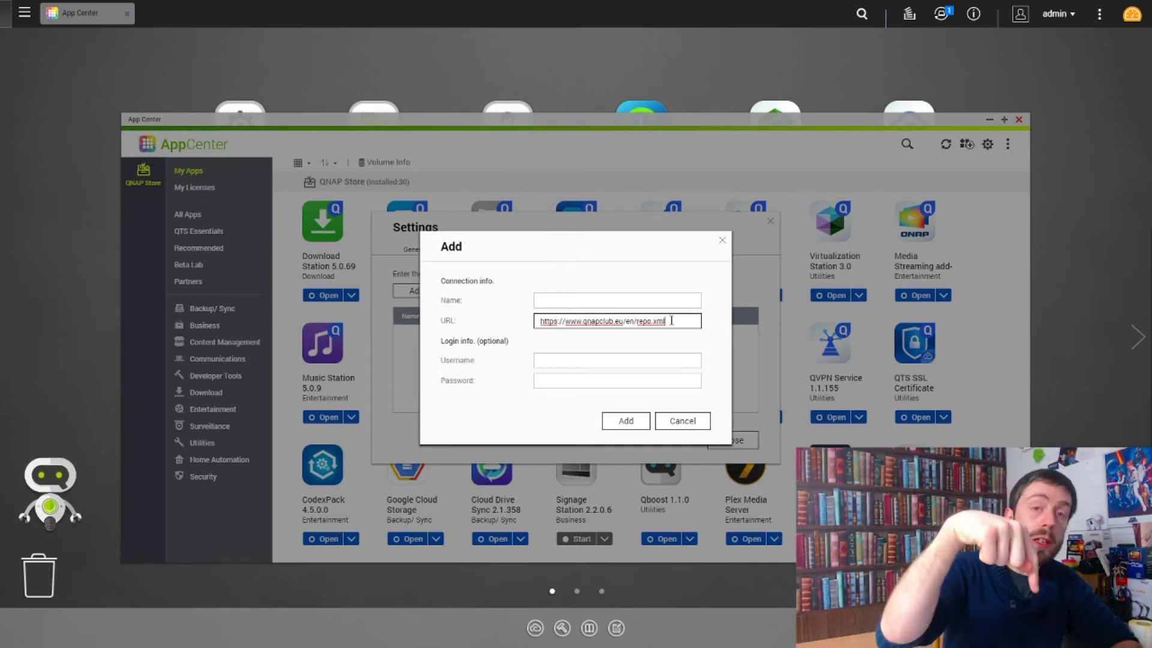
pyautogui.doubleClick(586, 321)
pyautogui.moveTo(667, 321); pyautogui.dragTo(630, 321)
pyautogui.click(683, 318)
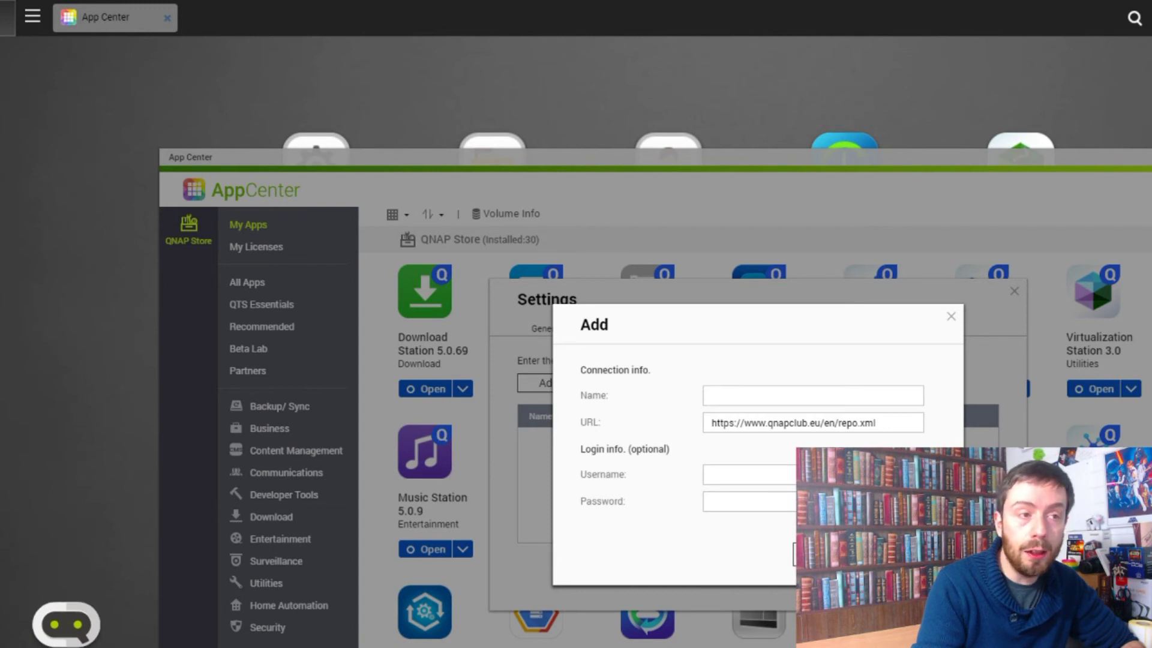
pyautogui.click(804, 396)
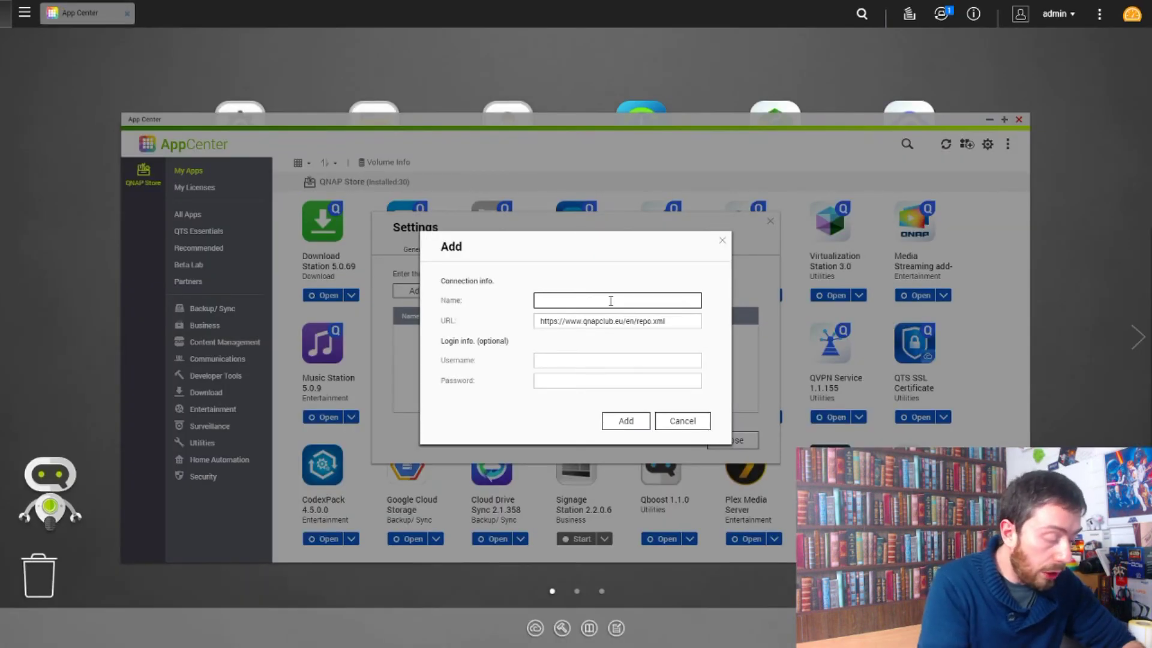
pyautogui.write('QNAP')
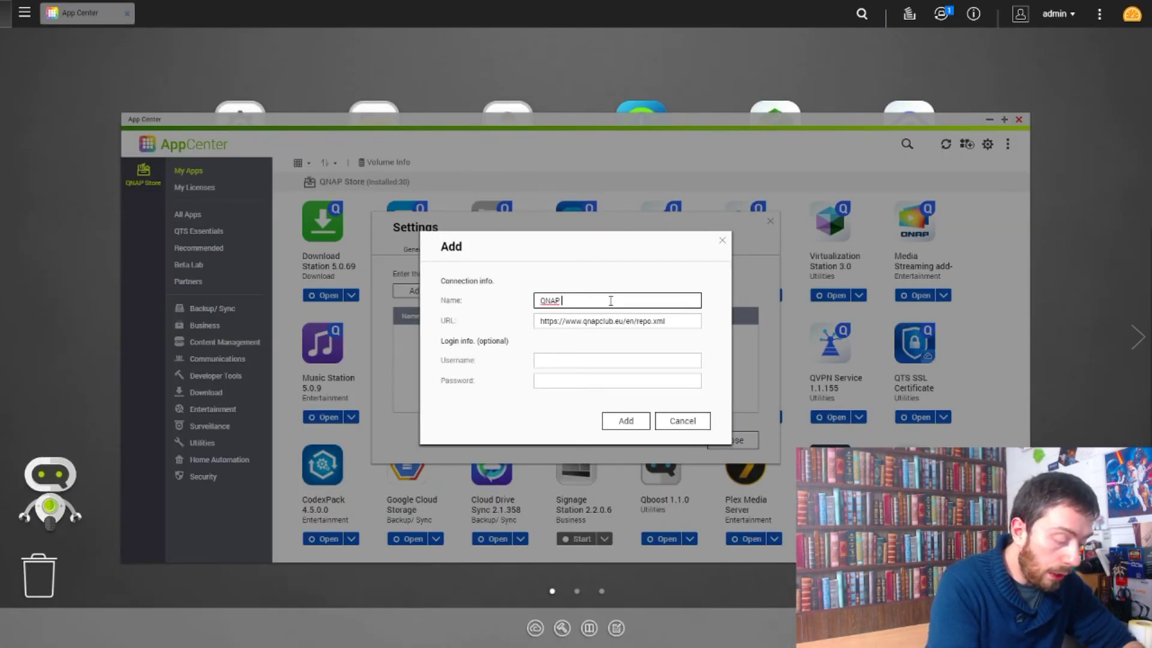
pyautogui.write('CLU')
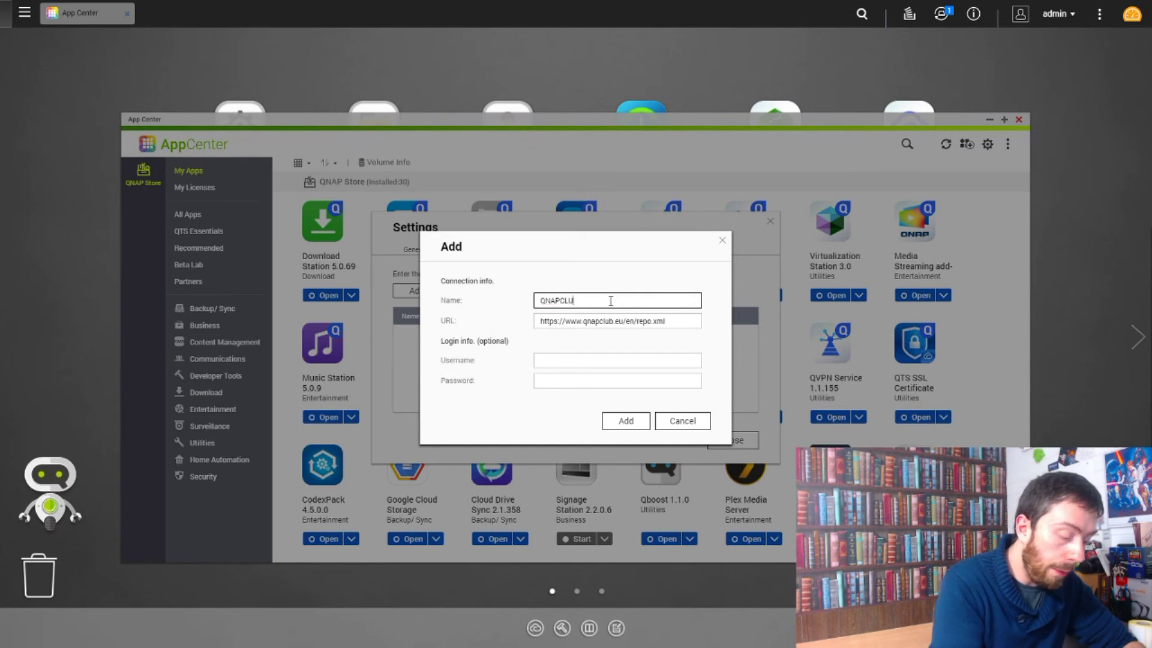
pyautogui.write('B')
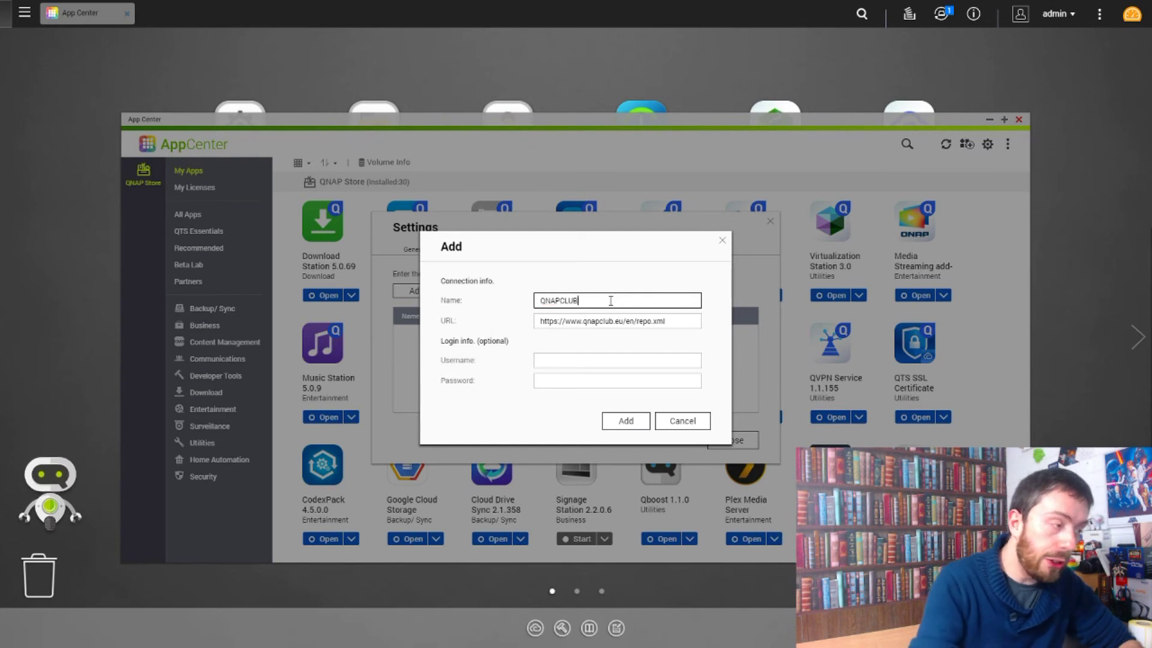
pyautogui.click(643, 420)
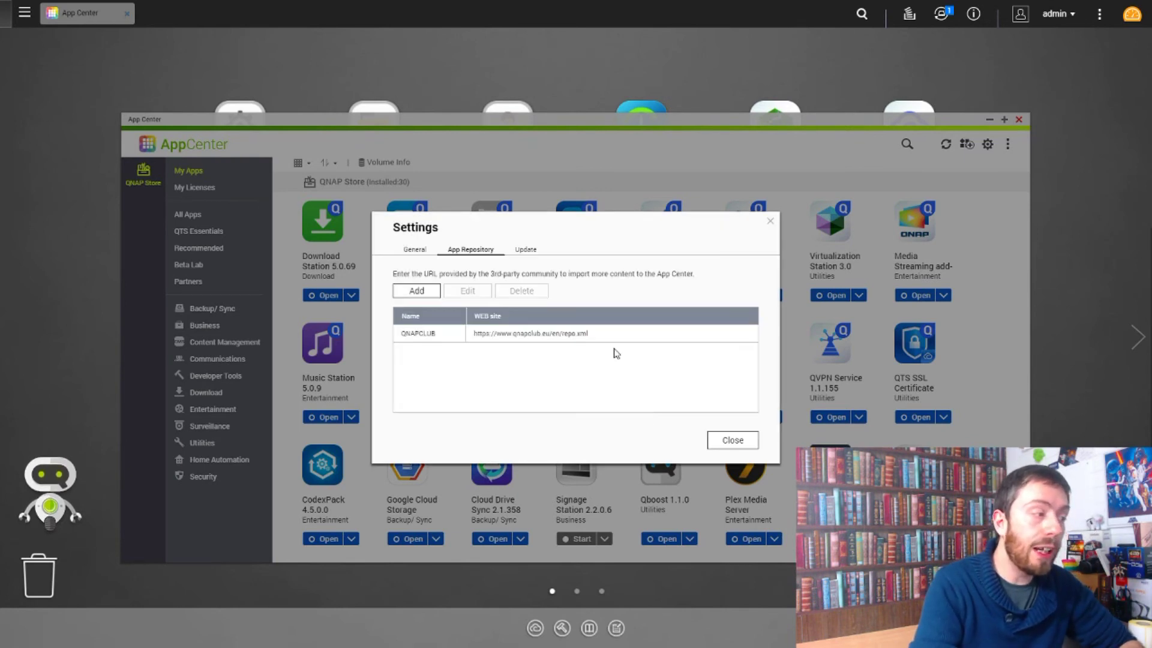
# Close Settings and switch to the QNAPCLUB store in the sidebar.
pyautogui.click(732, 441)
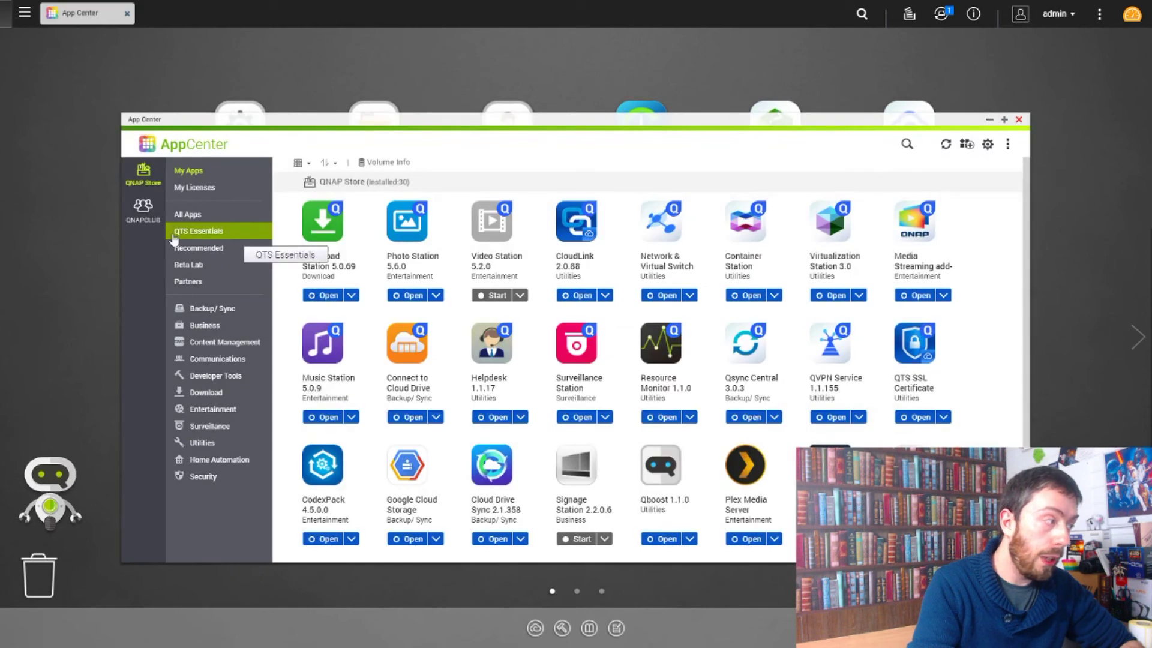
pyautogui.click(142, 207)
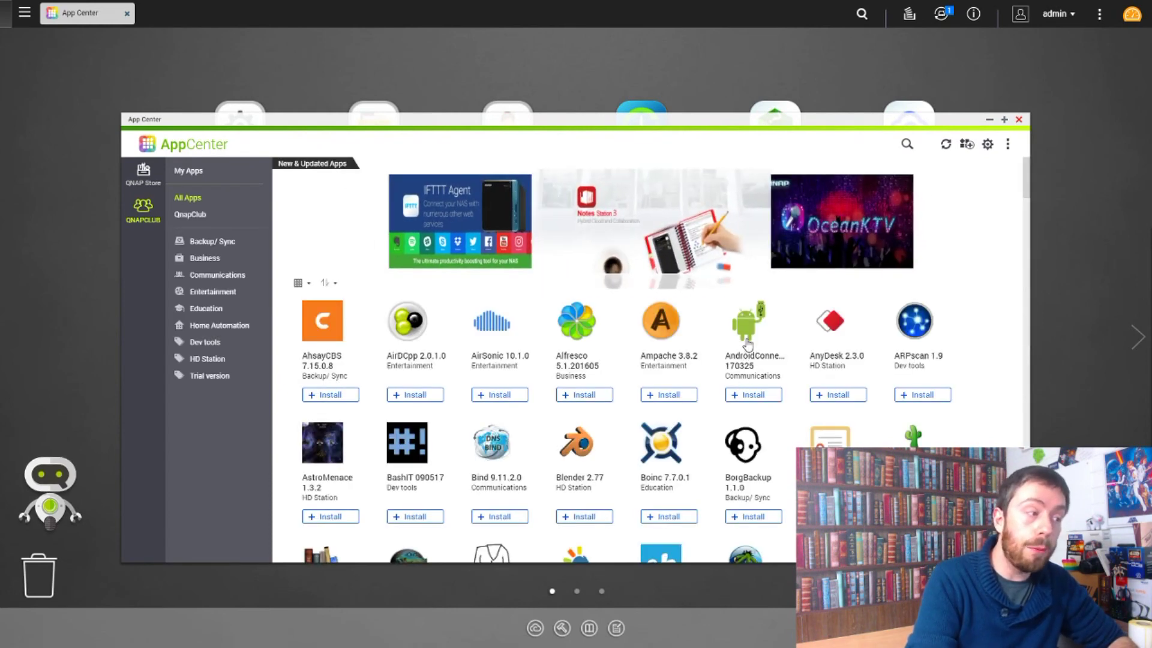
# Scroll the QNAPCLUB catalogue down to the M apps and open Mame's details.
pyautogui.scroll(-6, 690, 339)
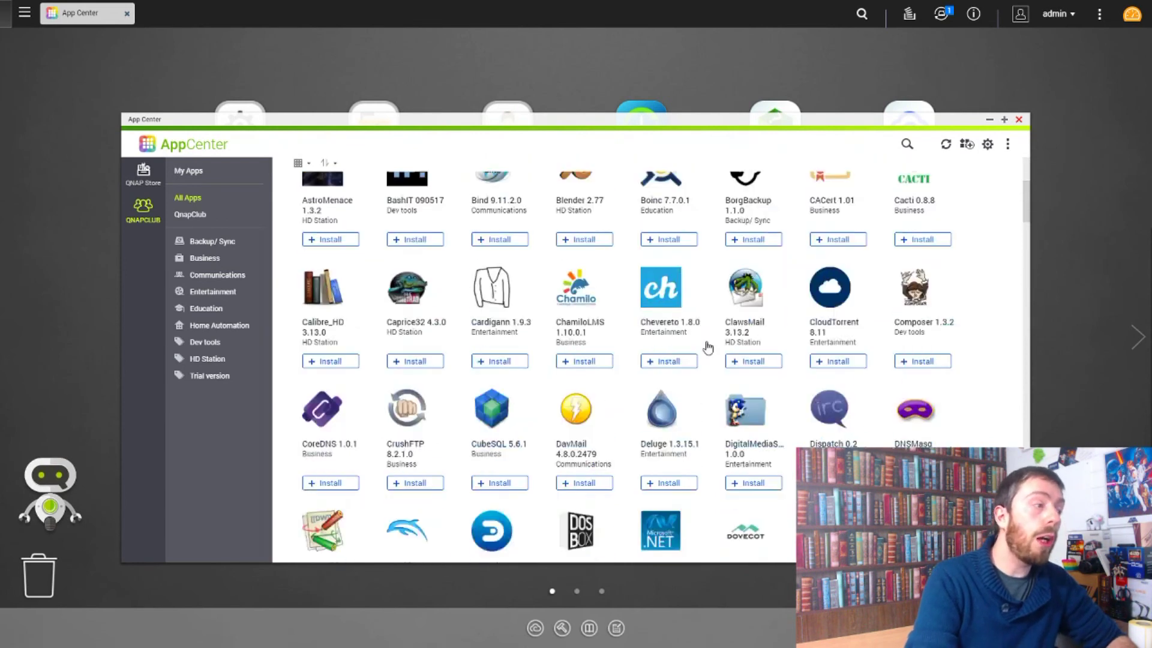
pyautogui.scroll(-2, 726, 324)
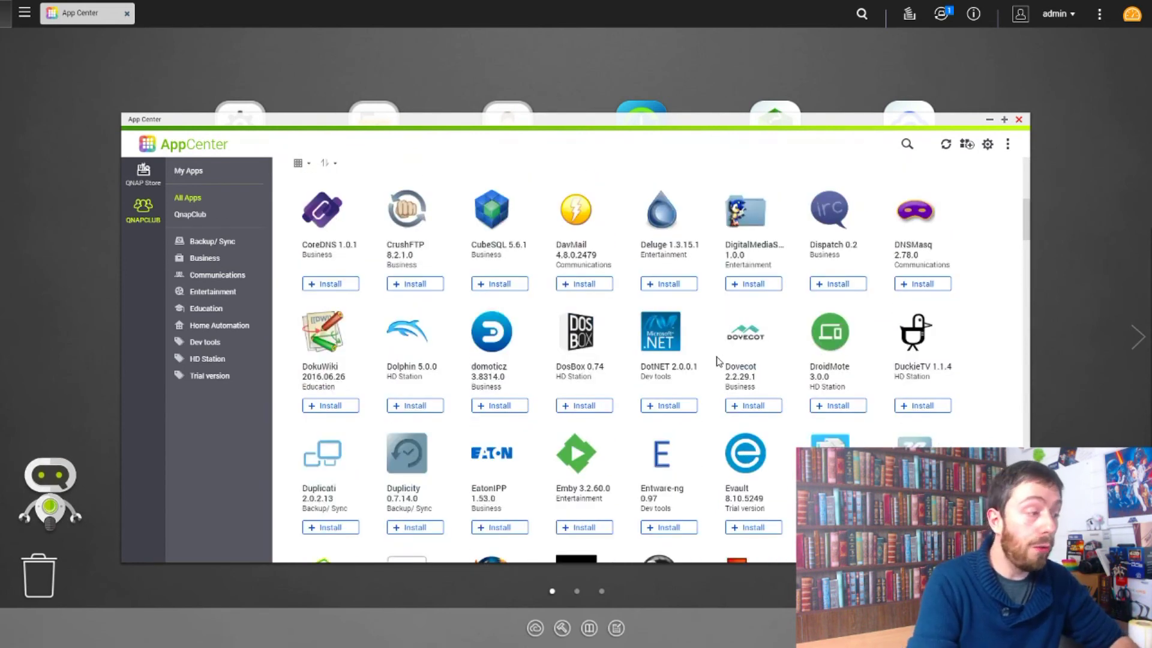
pyautogui.scroll(-2, 717, 363)
pyautogui.scroll(-6, 710, 392)
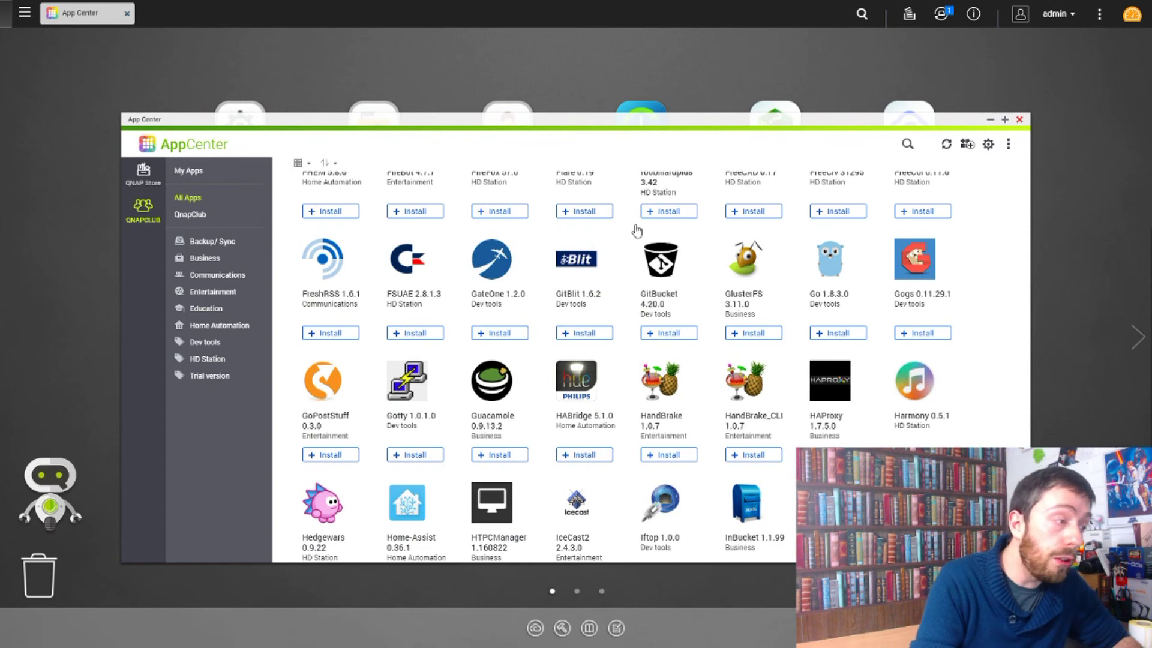
pyautogui.scroll(-9, 864, 372)
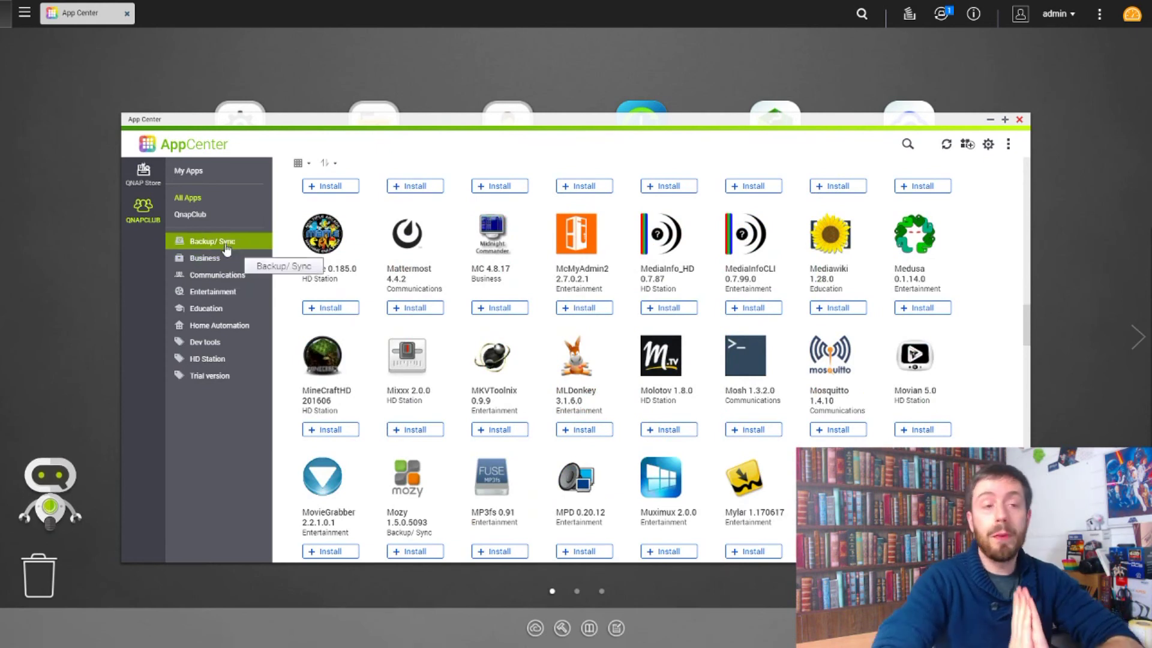
pyautogui.click(353, 273)
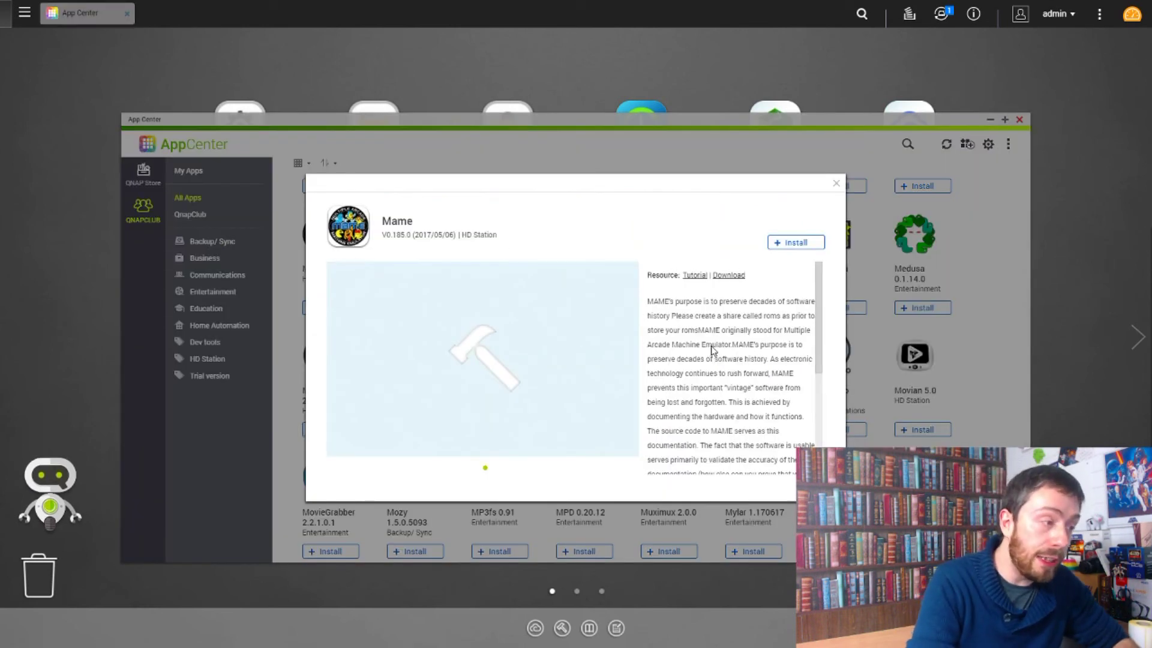
# Install Mame 0.185.0 from its detail page.
pyautogui.scroll(-5, 714, 354)
pyautogui.scroll(5, 714, 360)
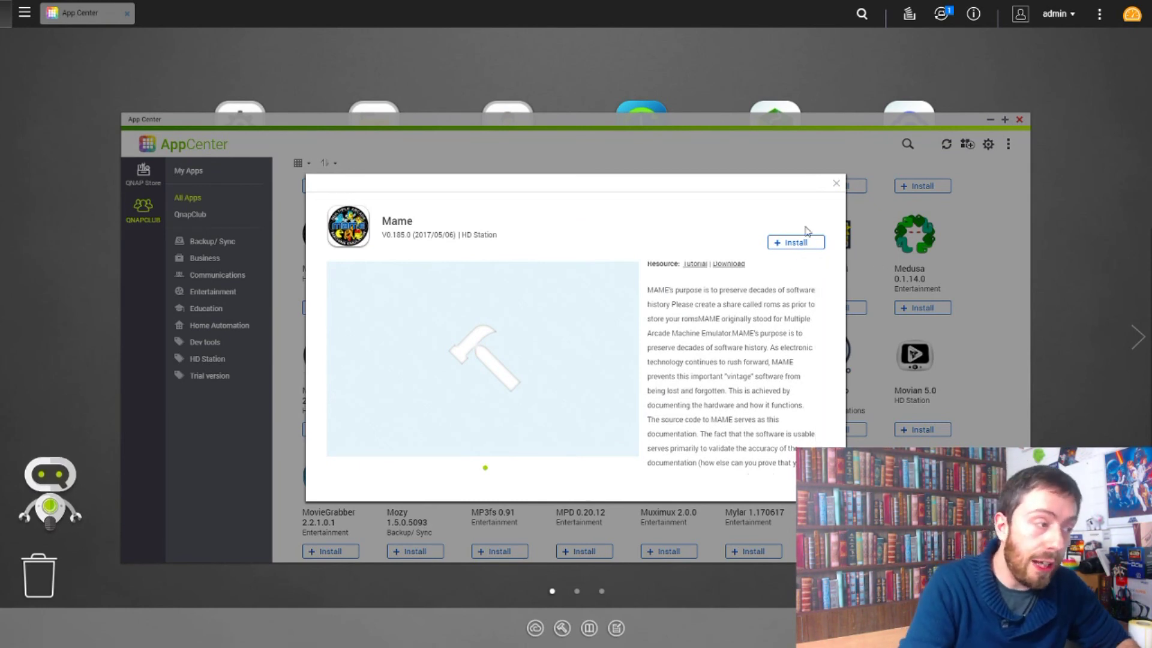
pyautogui.click(778, 249)
pyautogui.scroll(-2, 600, 372)
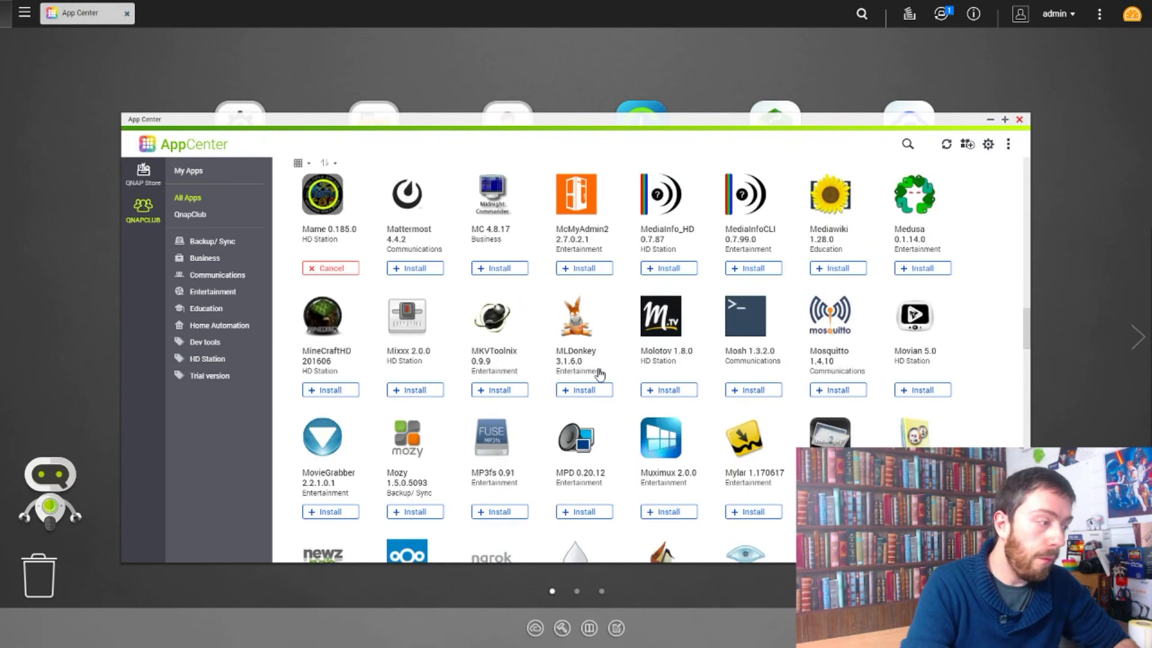
# Scroll further down the QNAPCLUB grid and install Unrar 5.5.0.
pyautogui.scroll(-10, 959, 345)
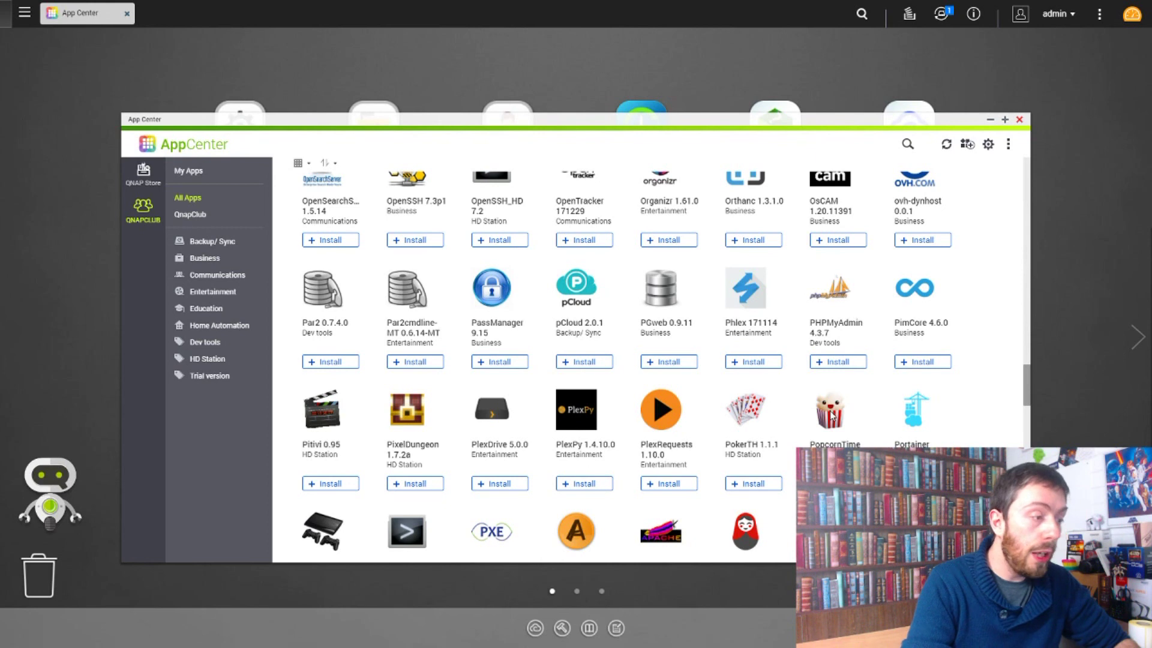
pyautogui.scroll(-10, 832, 414)
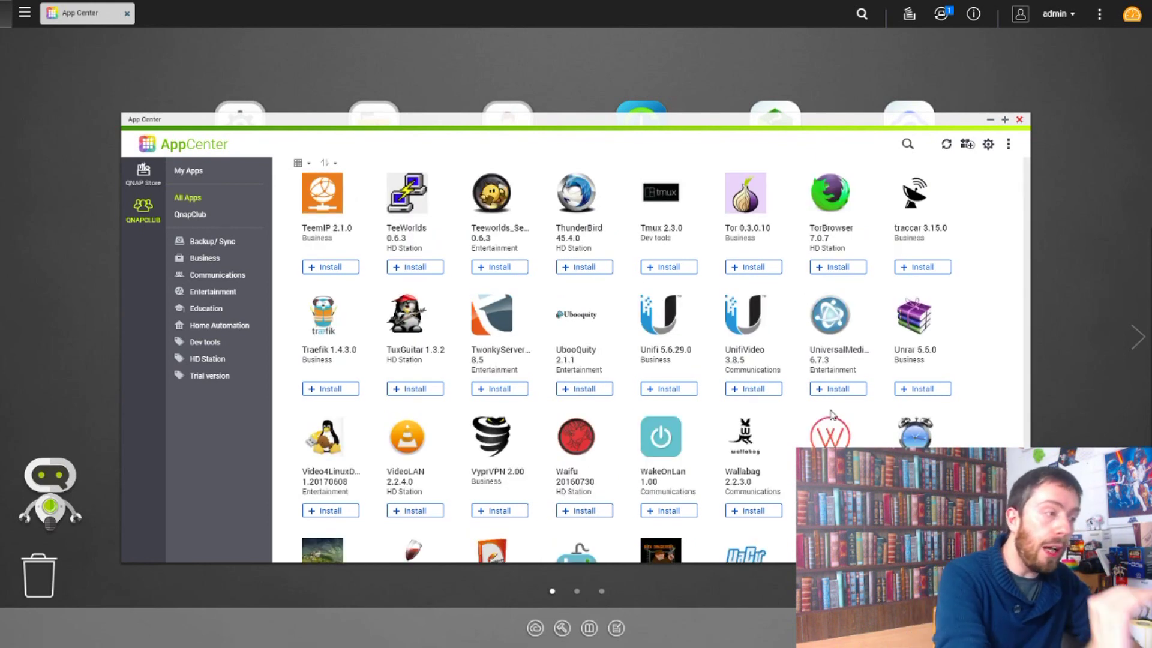
pyautogui.scroll(-2, 831, 414)
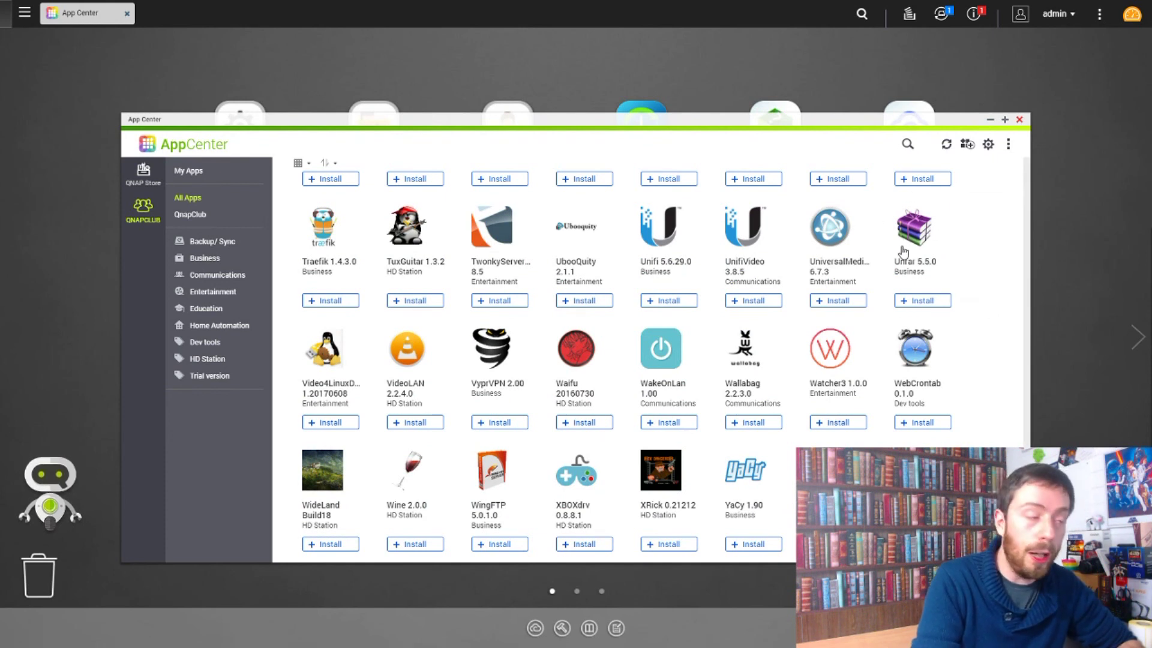
pyautogui.click(931, 300)
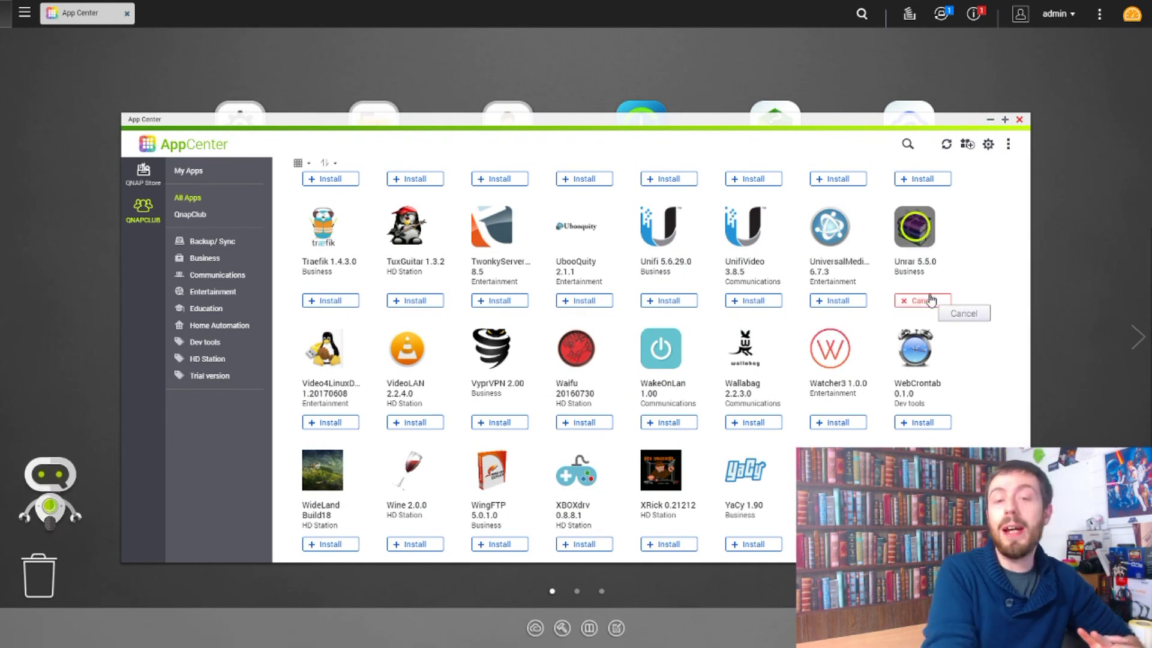